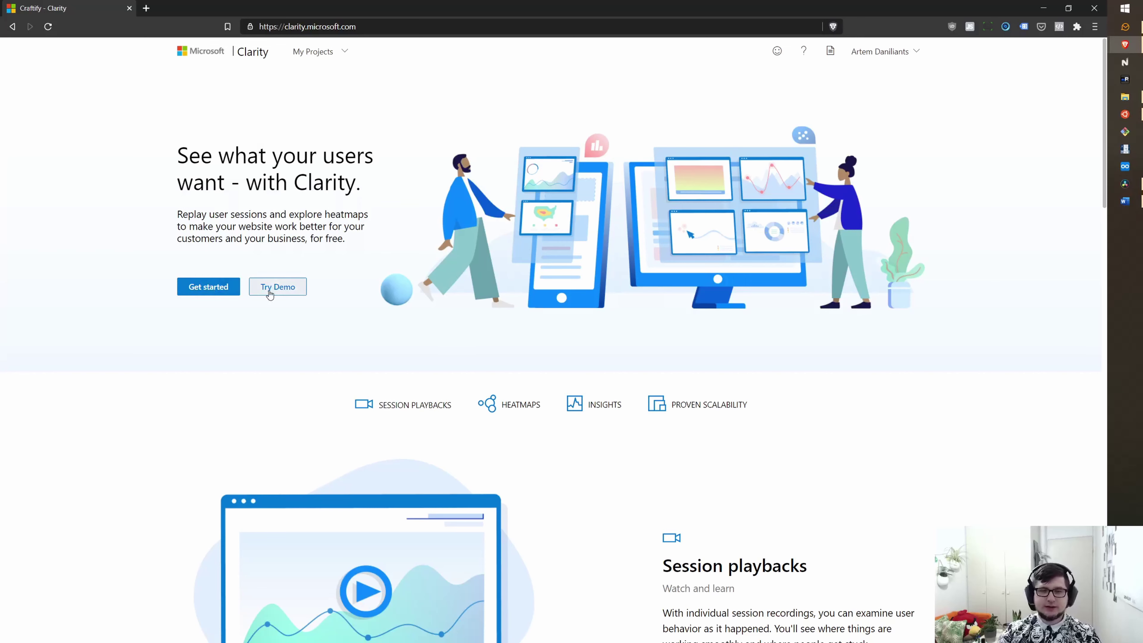
- Open the Clarity Live Demo dashboard and review its dead-click, rage-click and JavaScript-error metrics
click(269, 293)
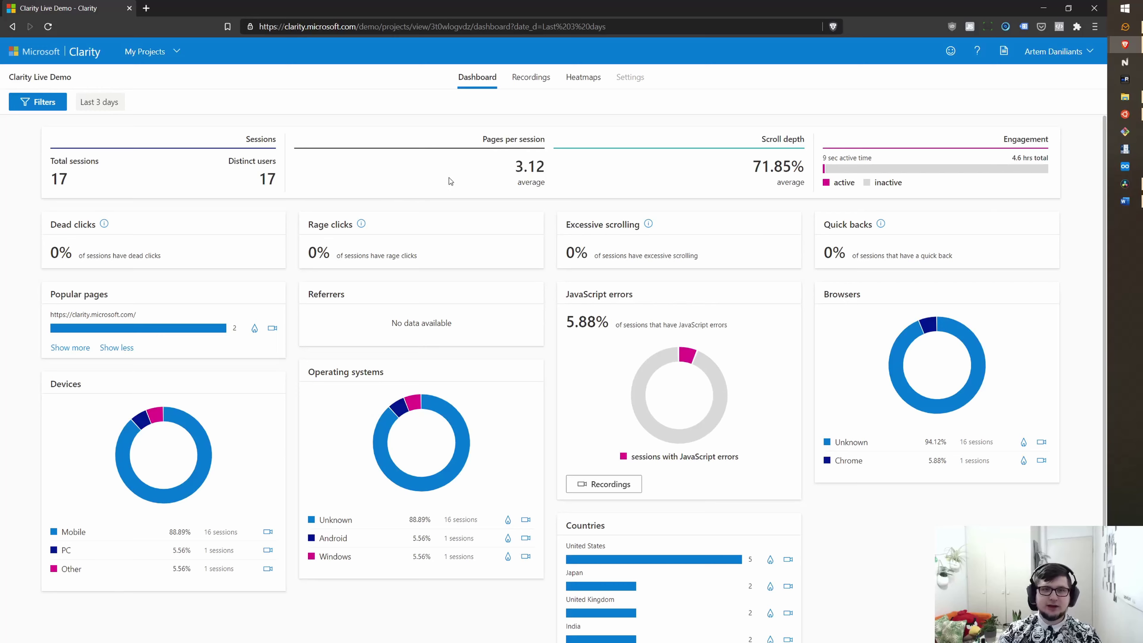
scroll(548, 270, down, 2)
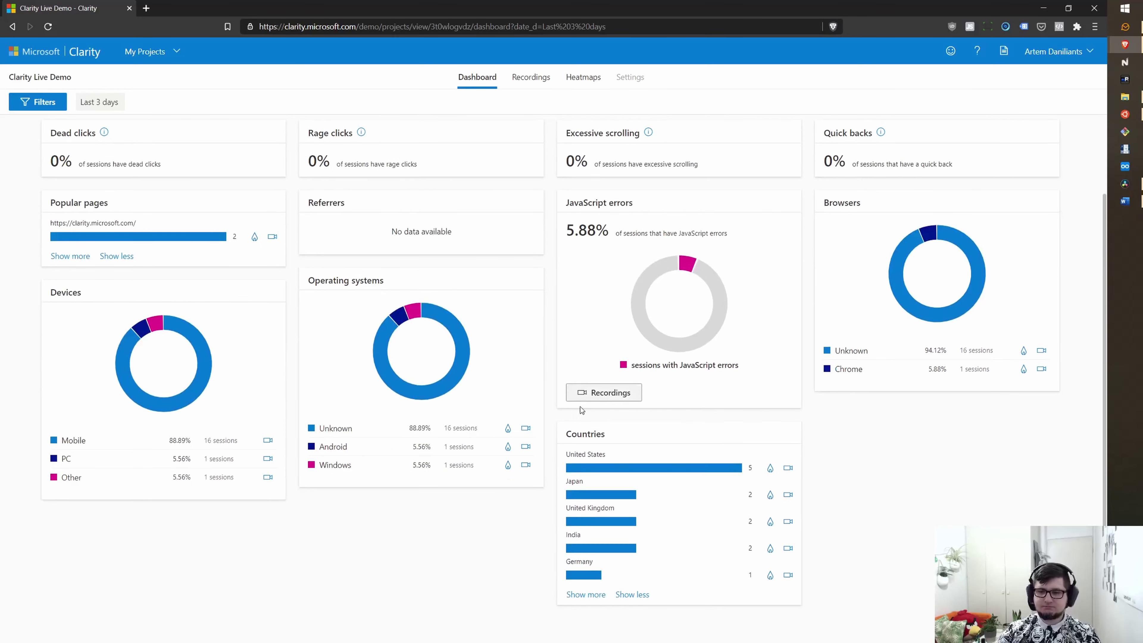
scroll(520, 378, up, 2)
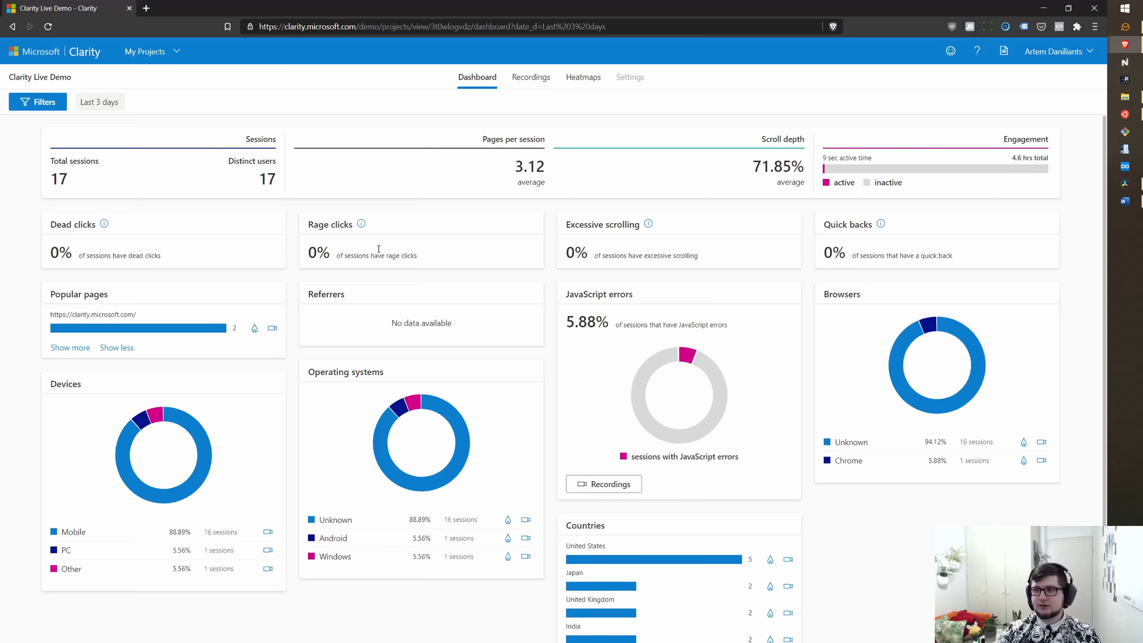
- Switch to the Craftify project and check the Rage clicks, Excessive scrolling and Quick backs explanations
click(146, 52)
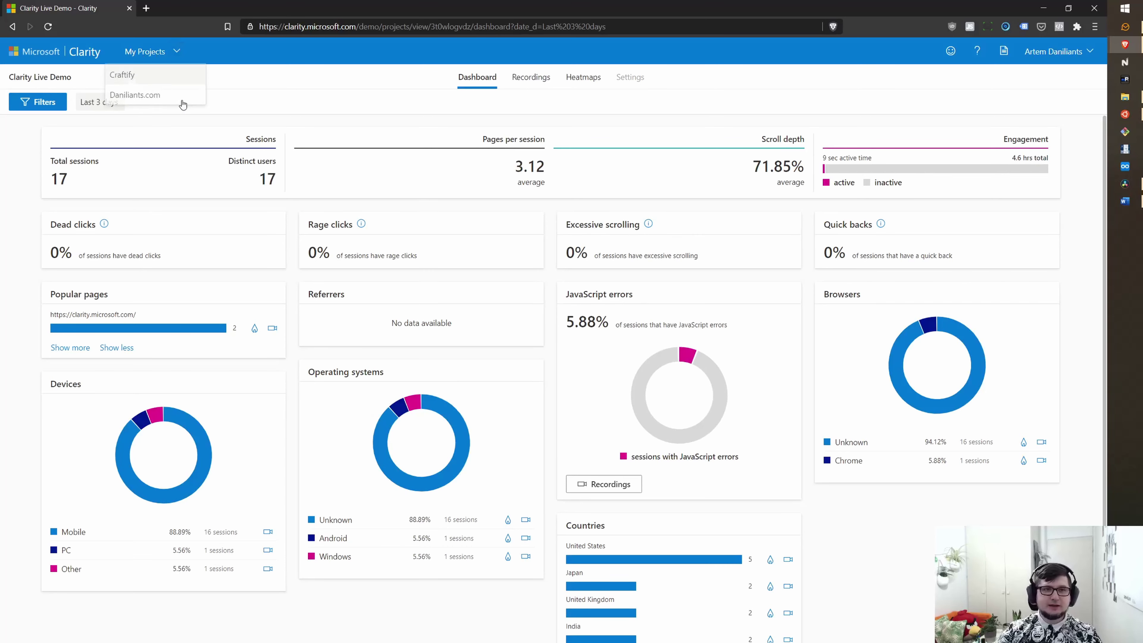
click(150, 77)
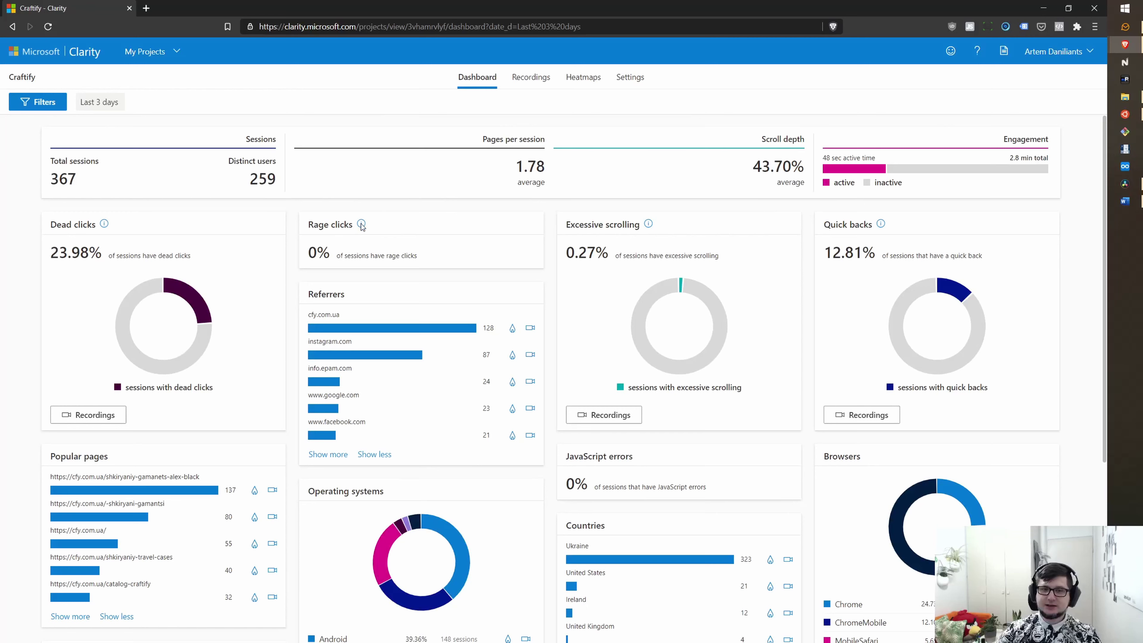
mouse_move(362, 224)
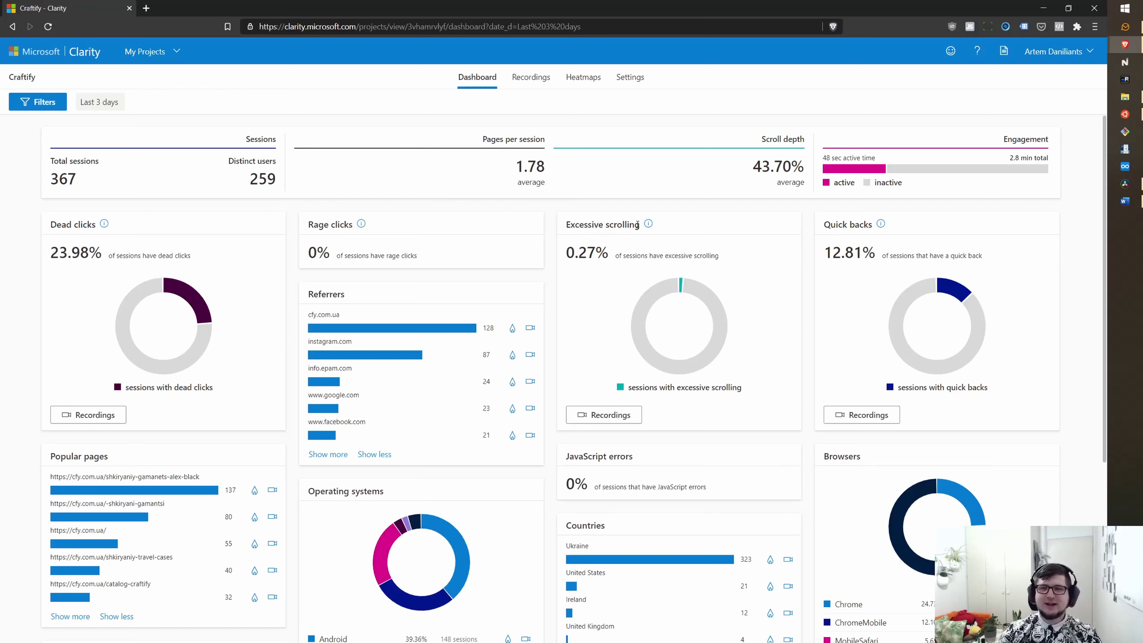
mouse_move(649, 226)
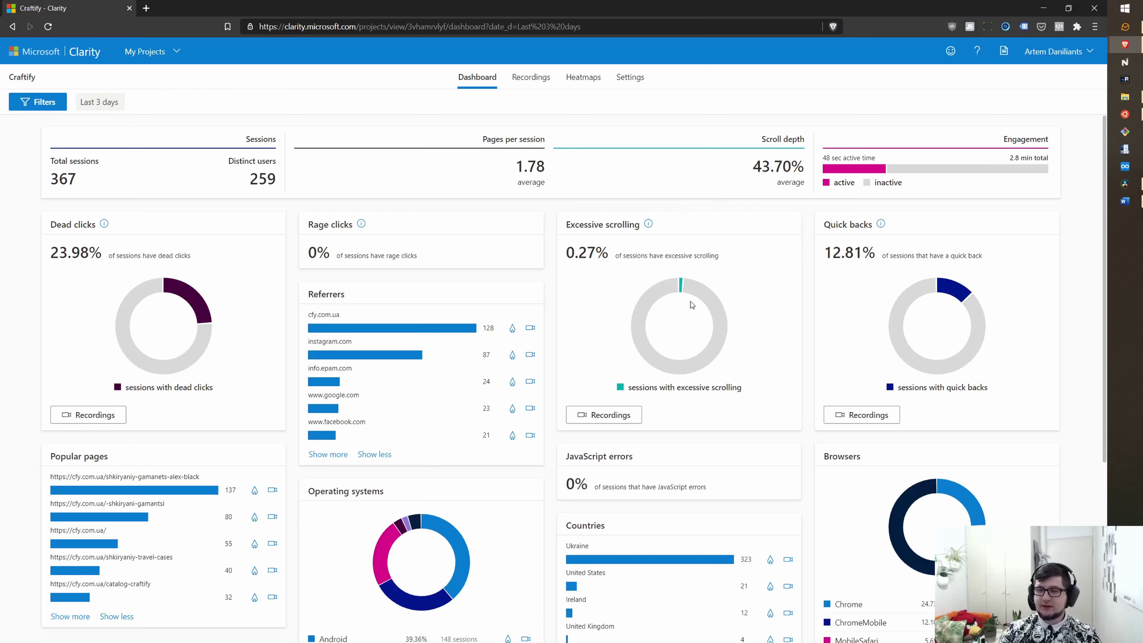
mouse_move(883, 226)
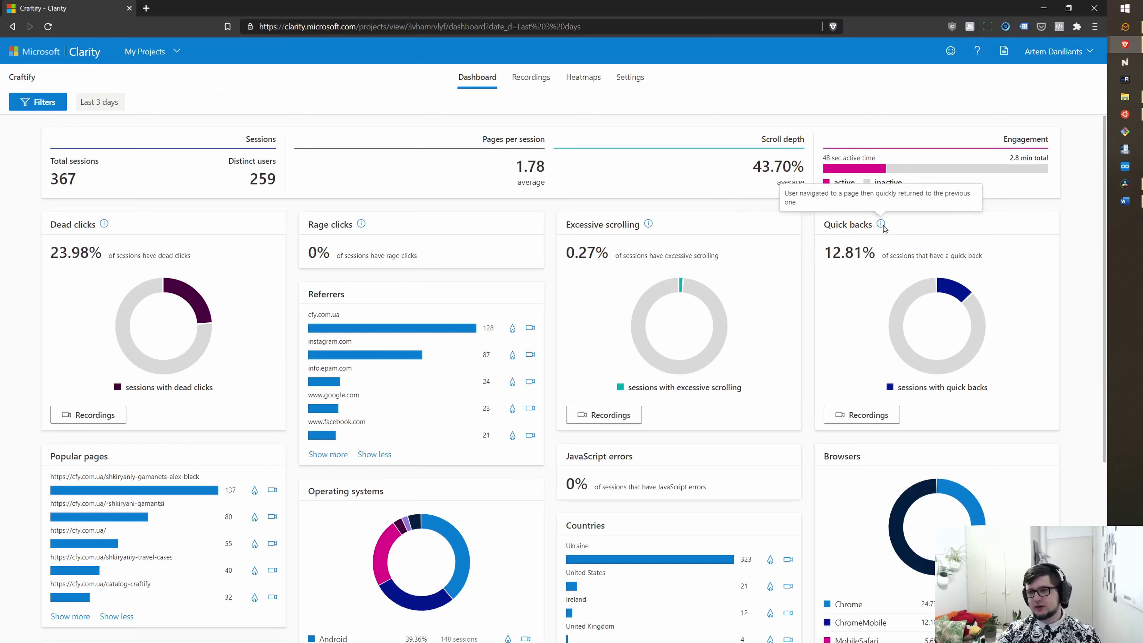
scroll(765, 376, down, 4)
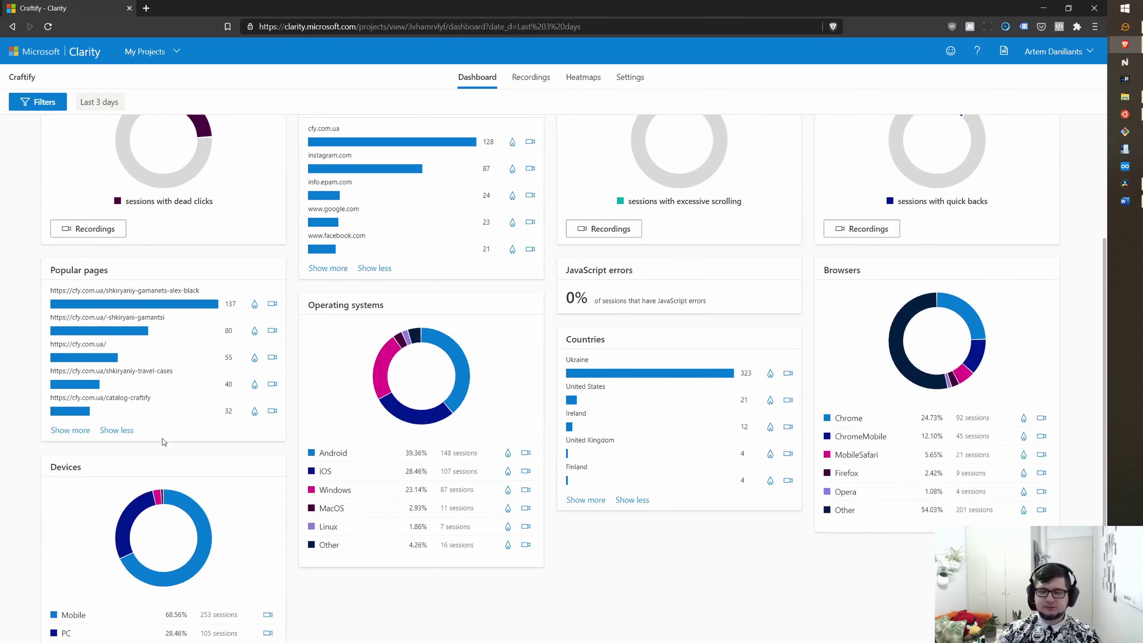
scroll(162, 438, up, 4)
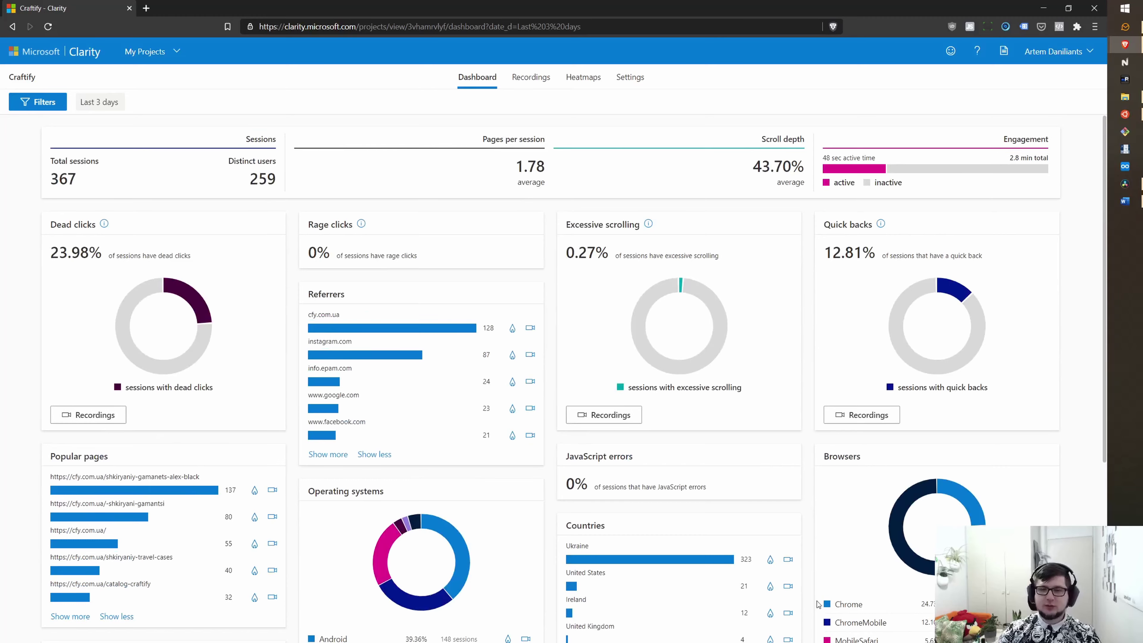
scroll(930, 531, down, 4)
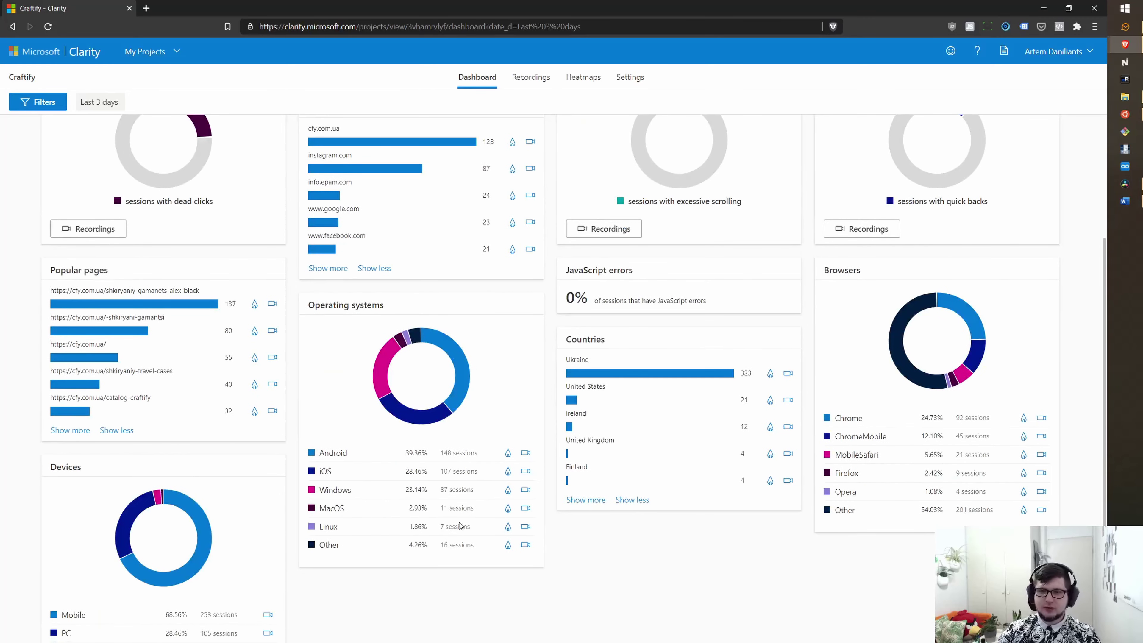
scroll(203, 445, up, 2)
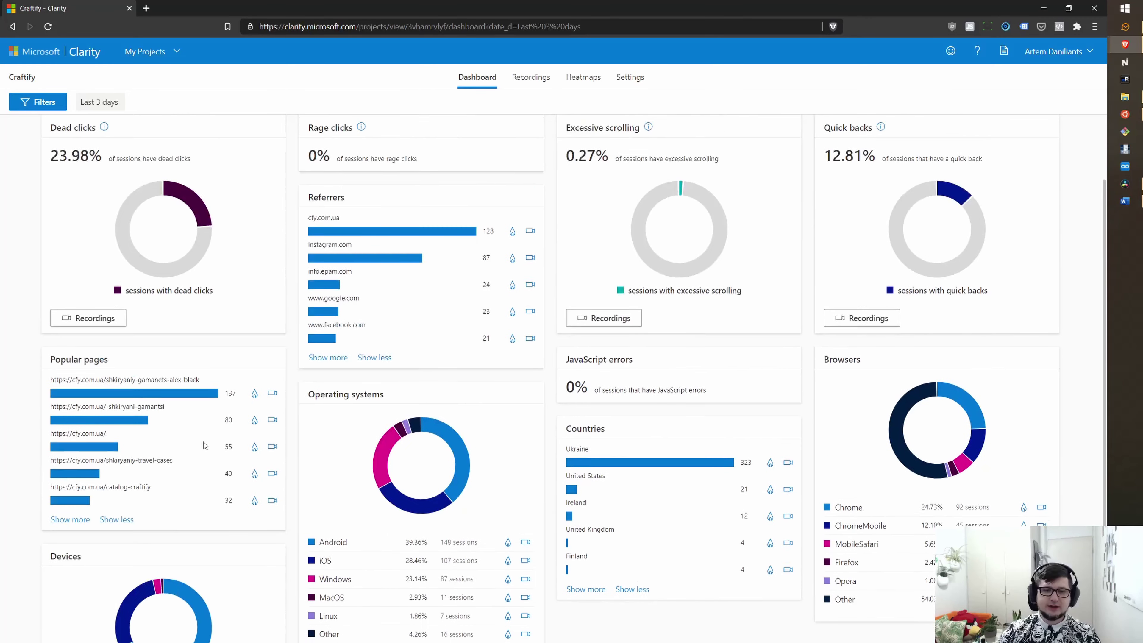
scroll(200, 468, up, 2)
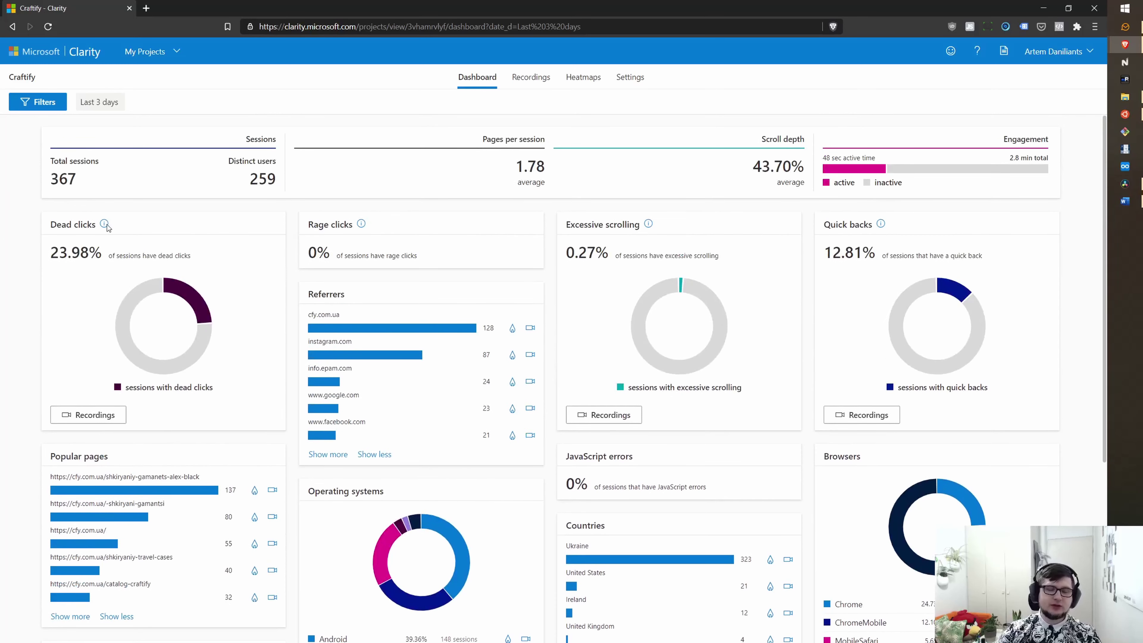
mouse_move(105, 225)
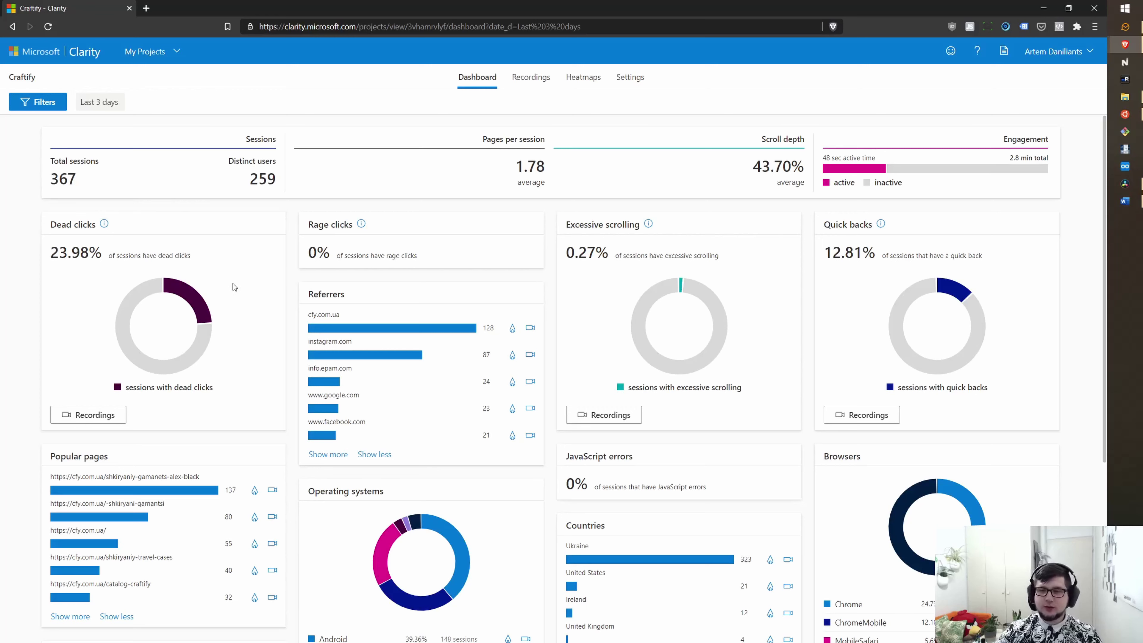
- Keep Craftify's filters at last 3 days for all devices, then view the session recordings
click(36, 102)
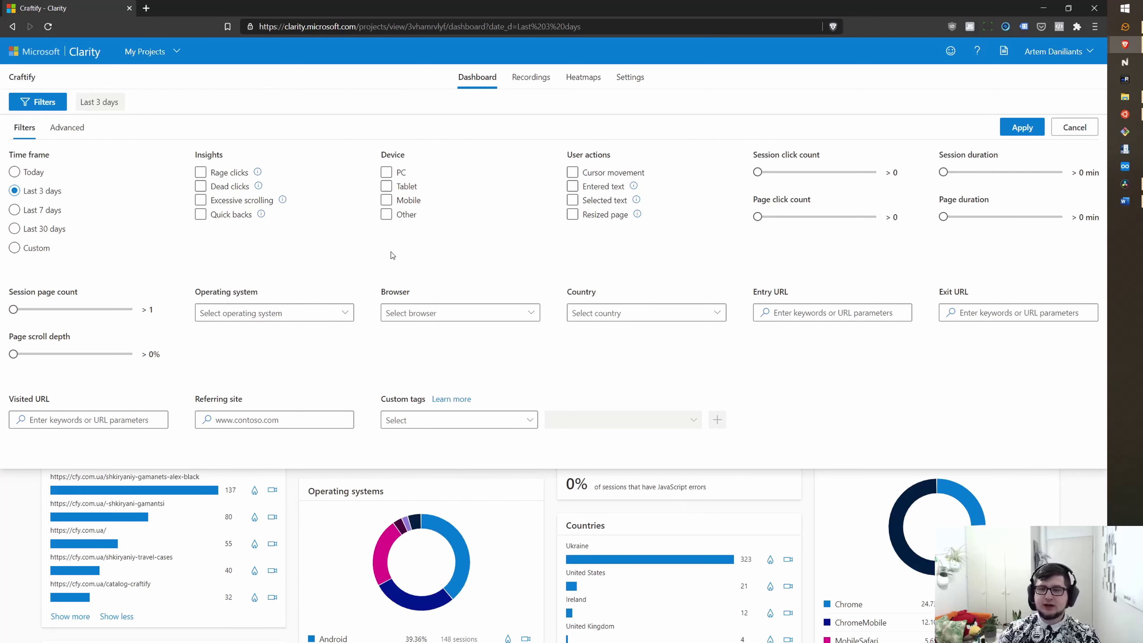
click(386, 200)
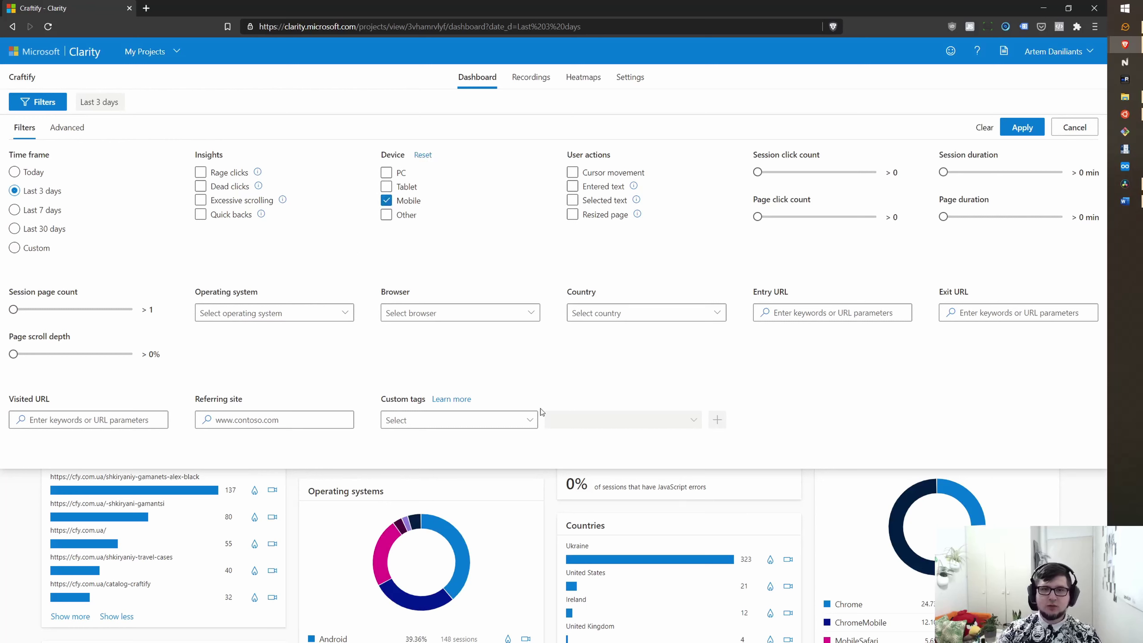
click(386, 200)
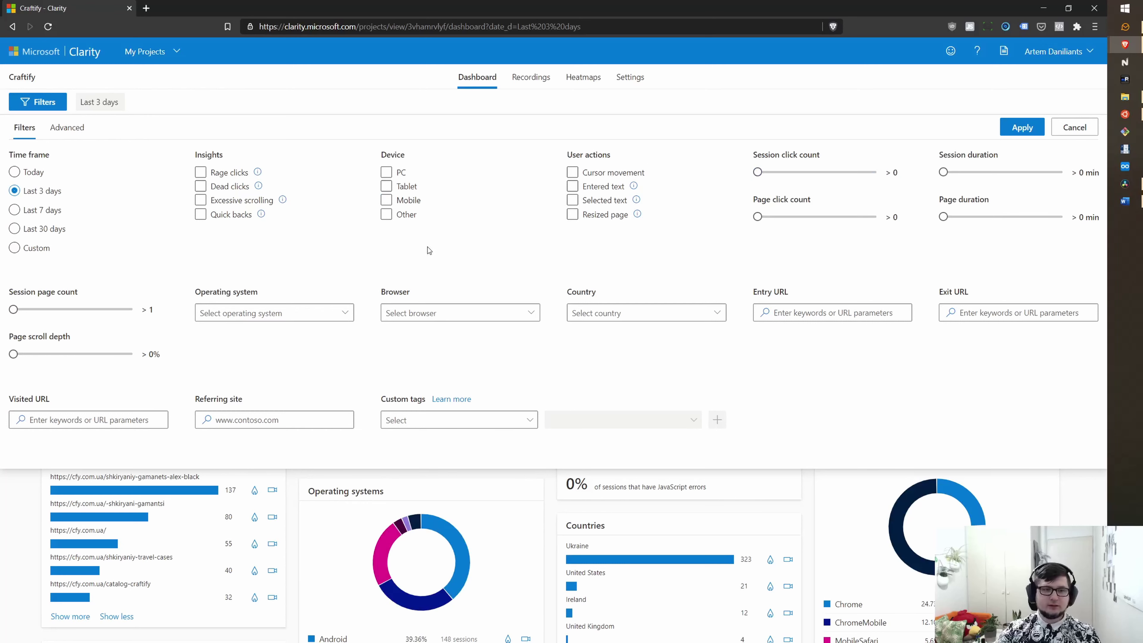
click(1023, 131)
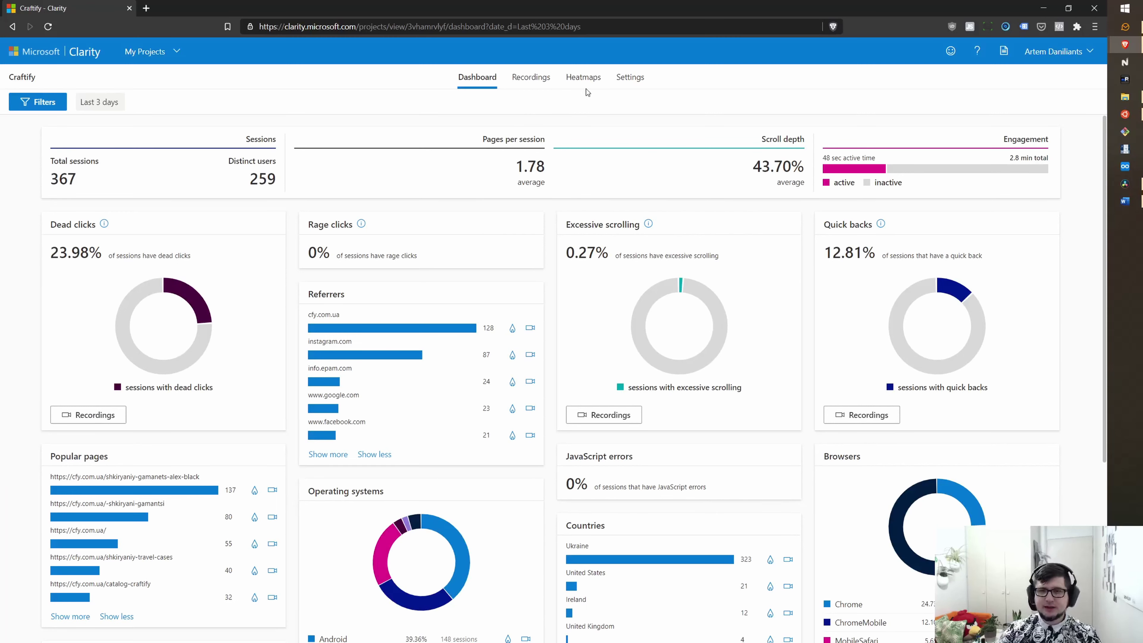
click(532, 82)
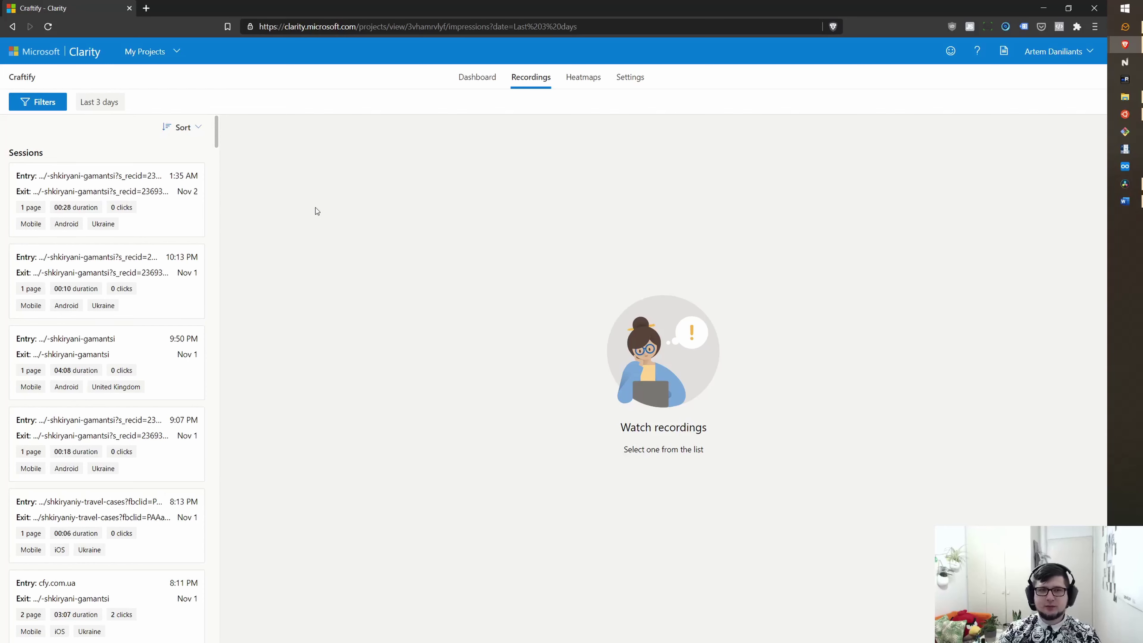
- Replay the newest 28-second Android session from Ukraine
click(159, 198)
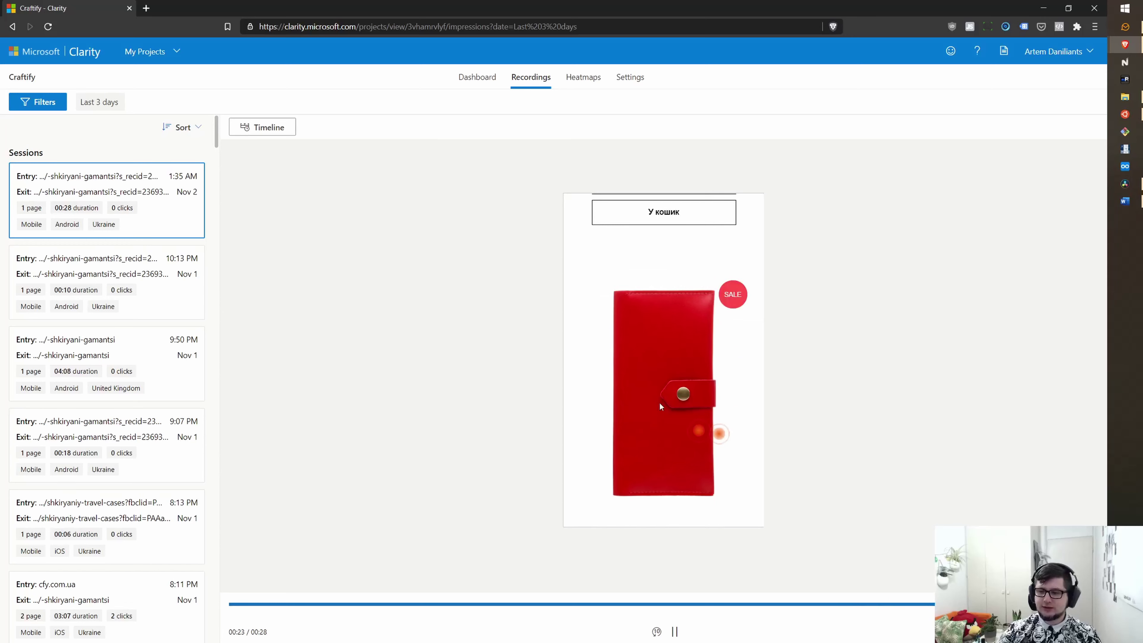
- Filter the recordings to sessions with dead clicks
click(37, 102)
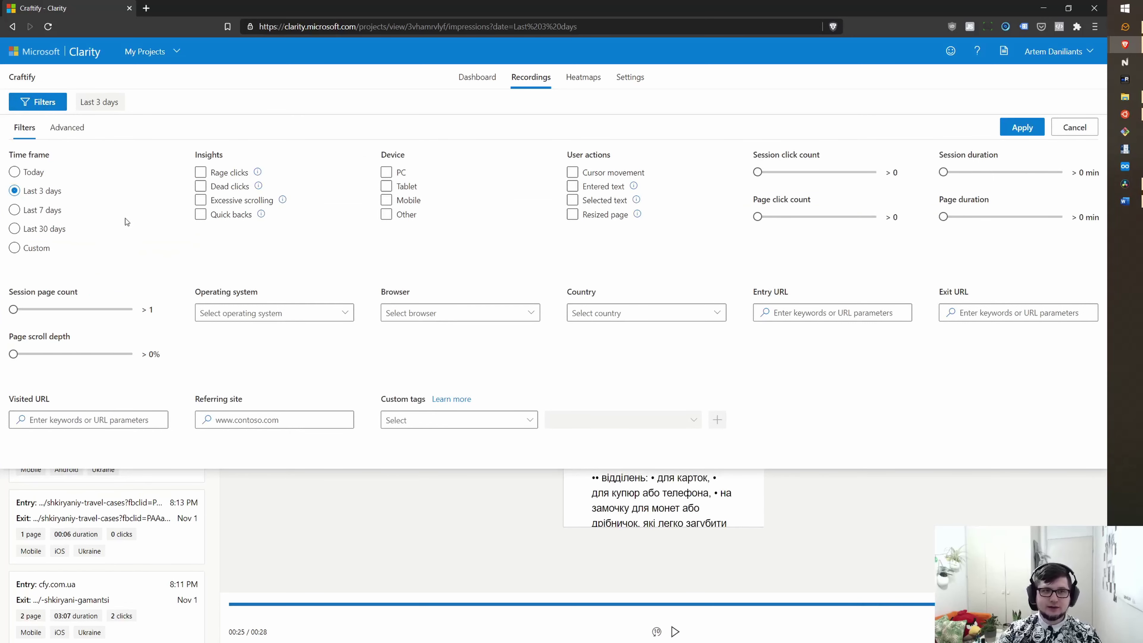
click(198, 189)
click(199, 188)
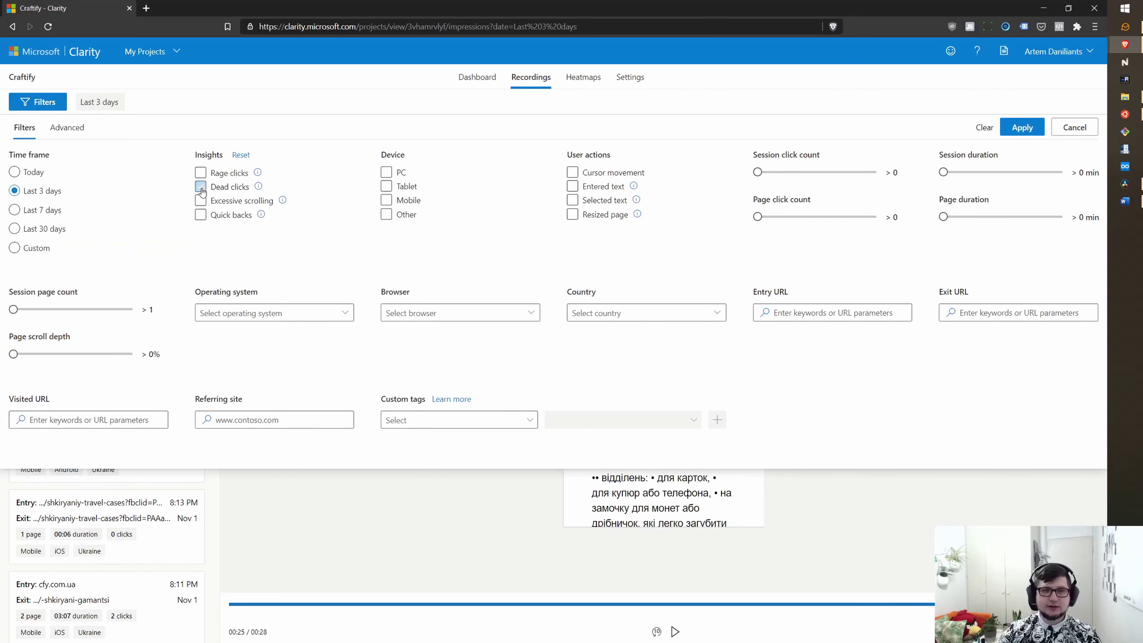
click(1021, 129)
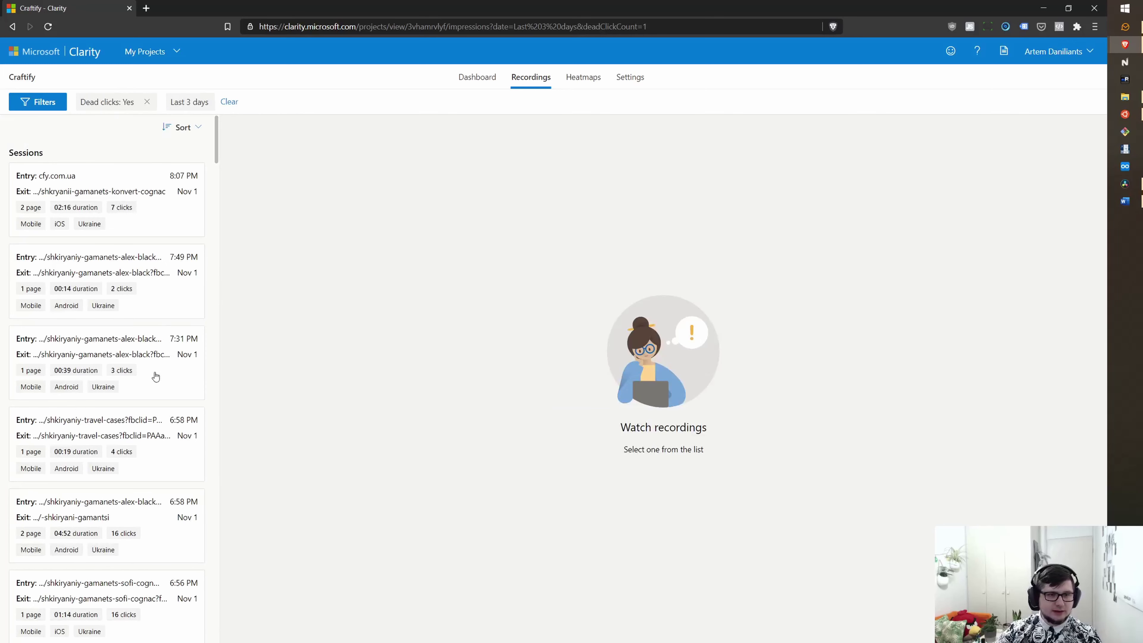
- Play the 8:07 PM session and jump to its 01:51 dead click in the timeline
click(158, 210)
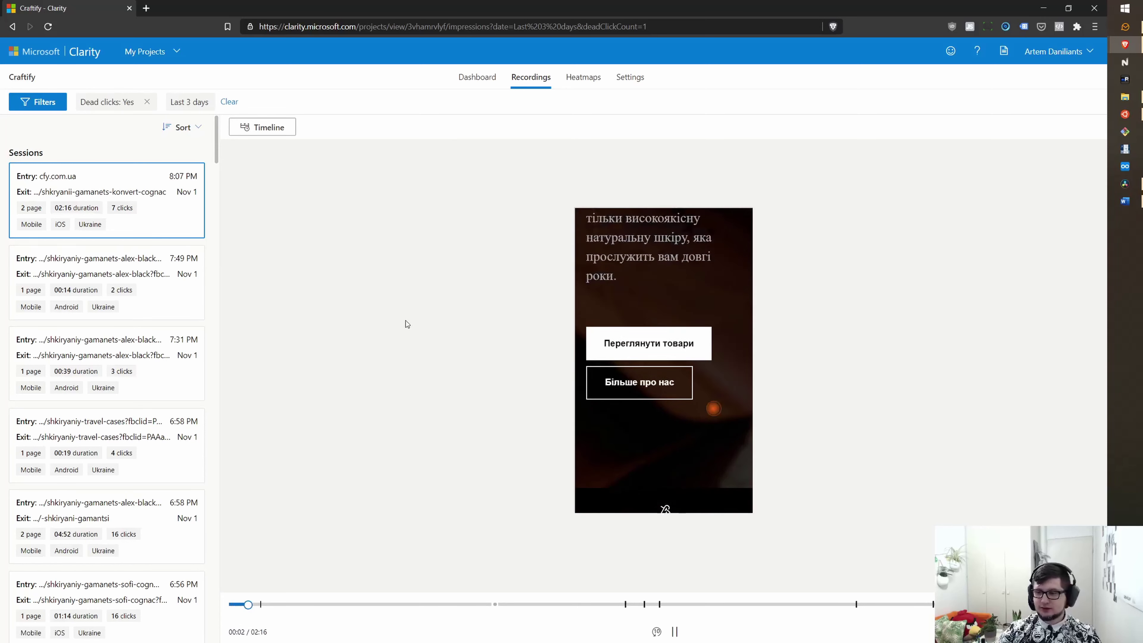
click(272, 131)
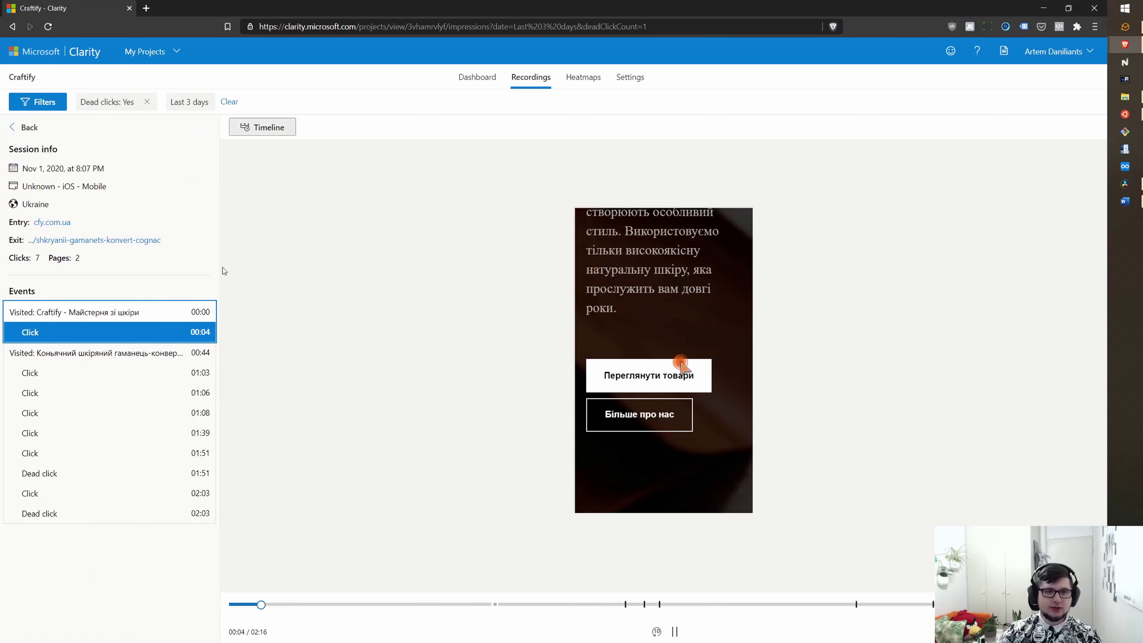
click(53, 476)
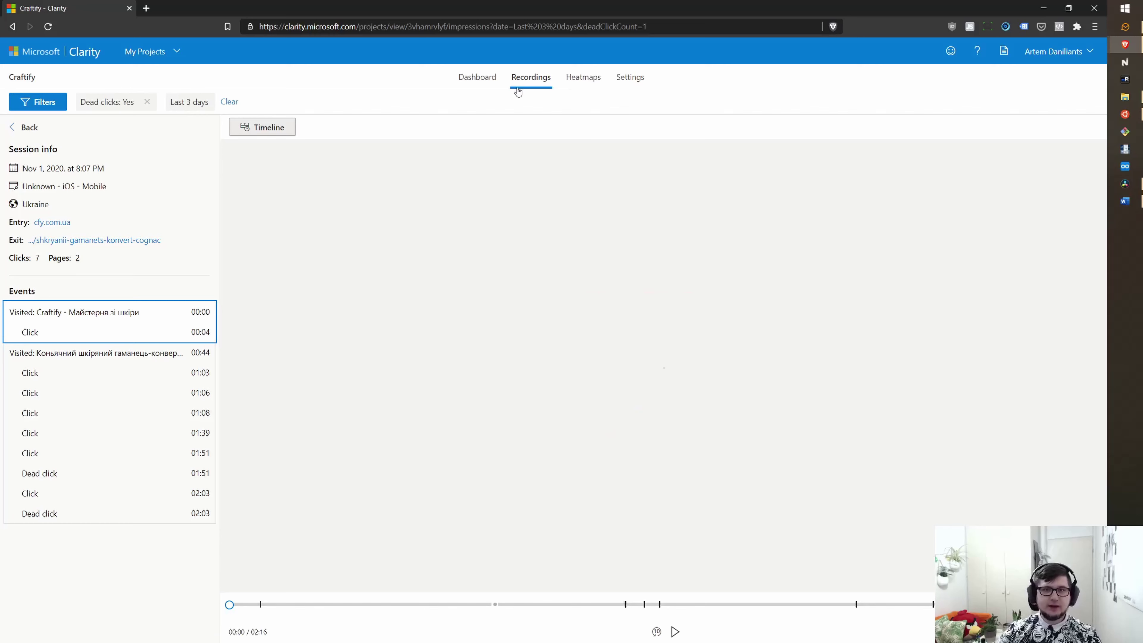
- Remove the 'Dead clicks: Yes' filter and switch to the click heatmaps view
click(147, 102)
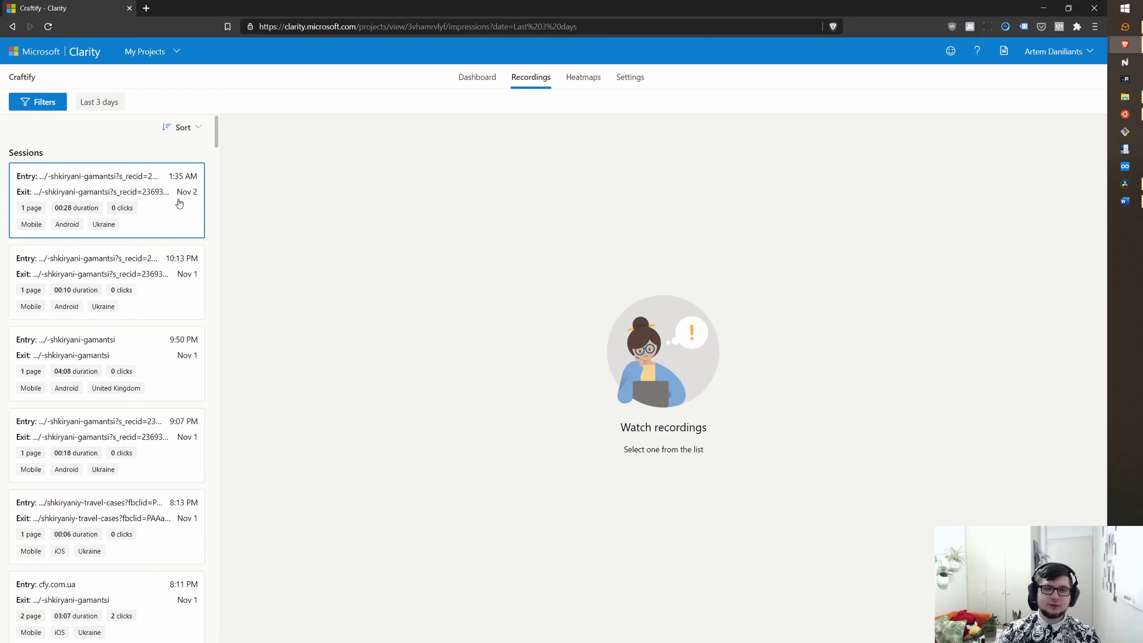
click(585, 81)
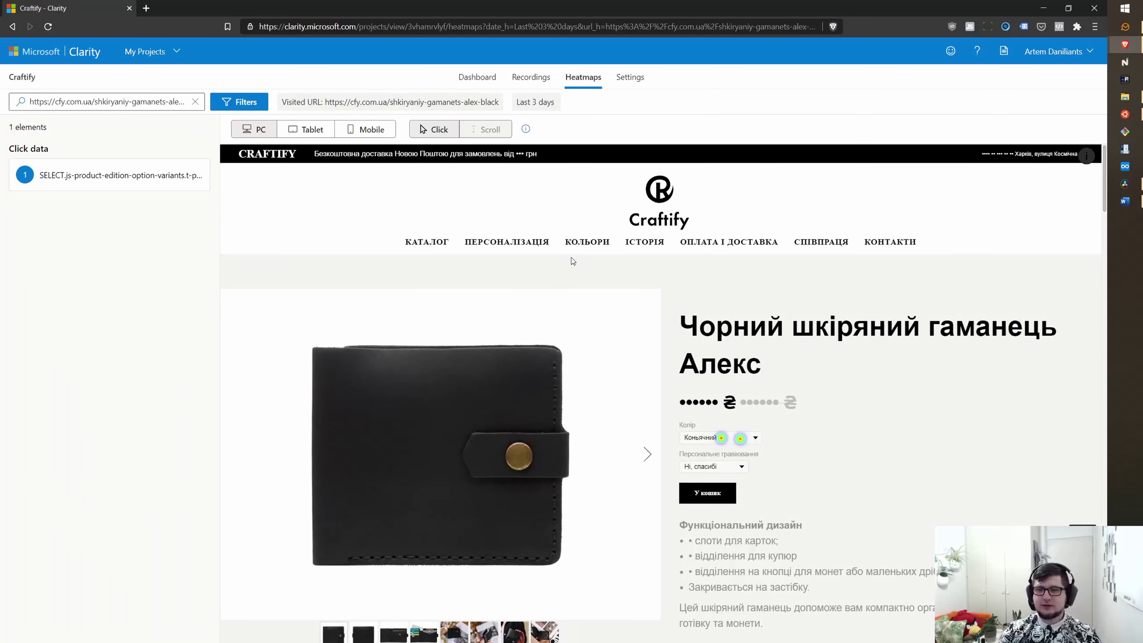
- Clear the URL search text on the Alex wallet click heatmap
scroll(572, 260, down, 15)
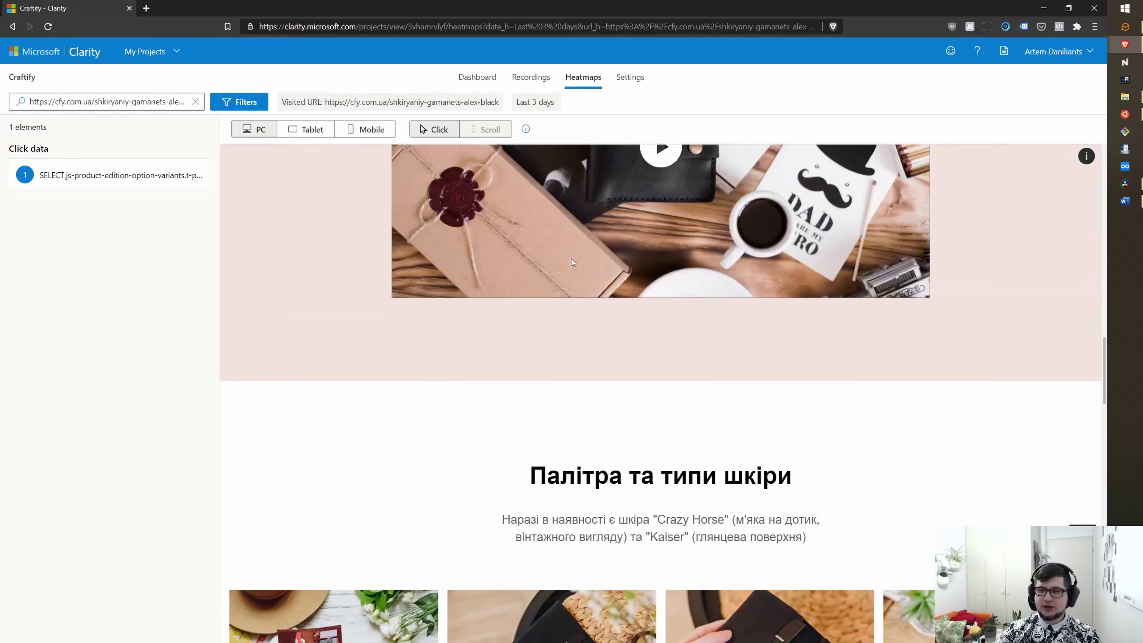
scroll(571, 261, down, 6)
scroll(570, 259, up, 10)
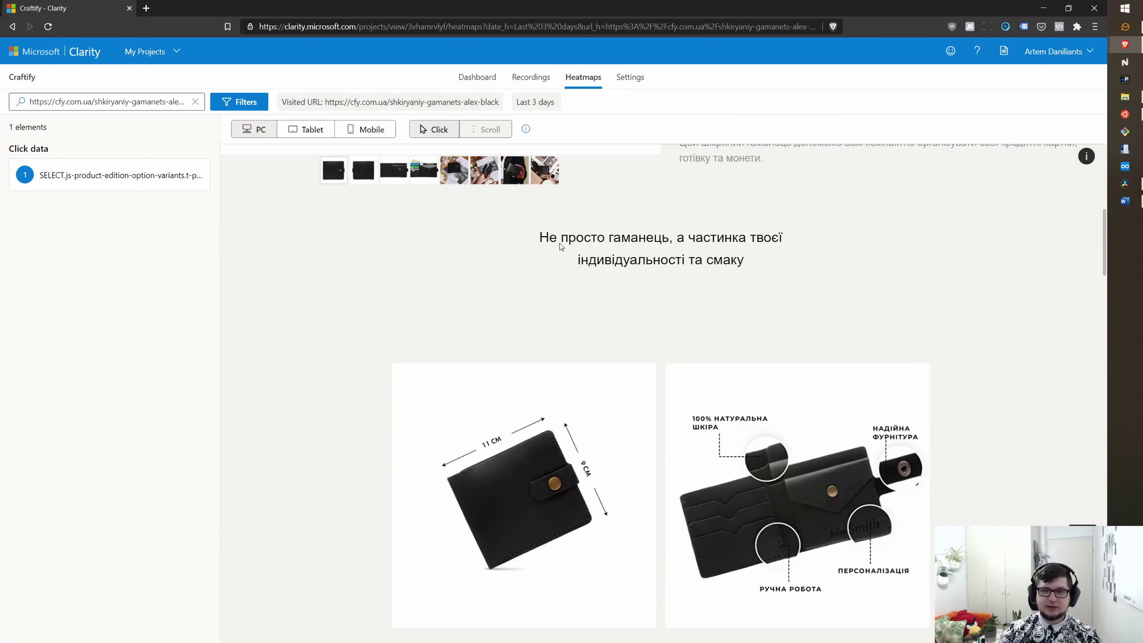
scroll(560, 247, up, 10)
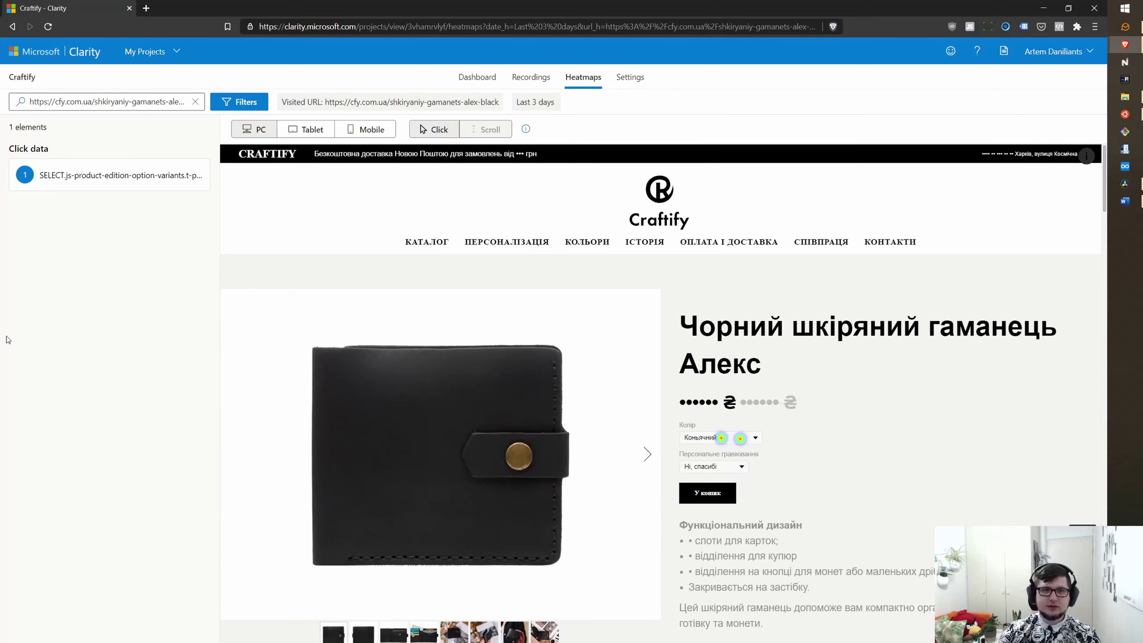
click(195, 101)
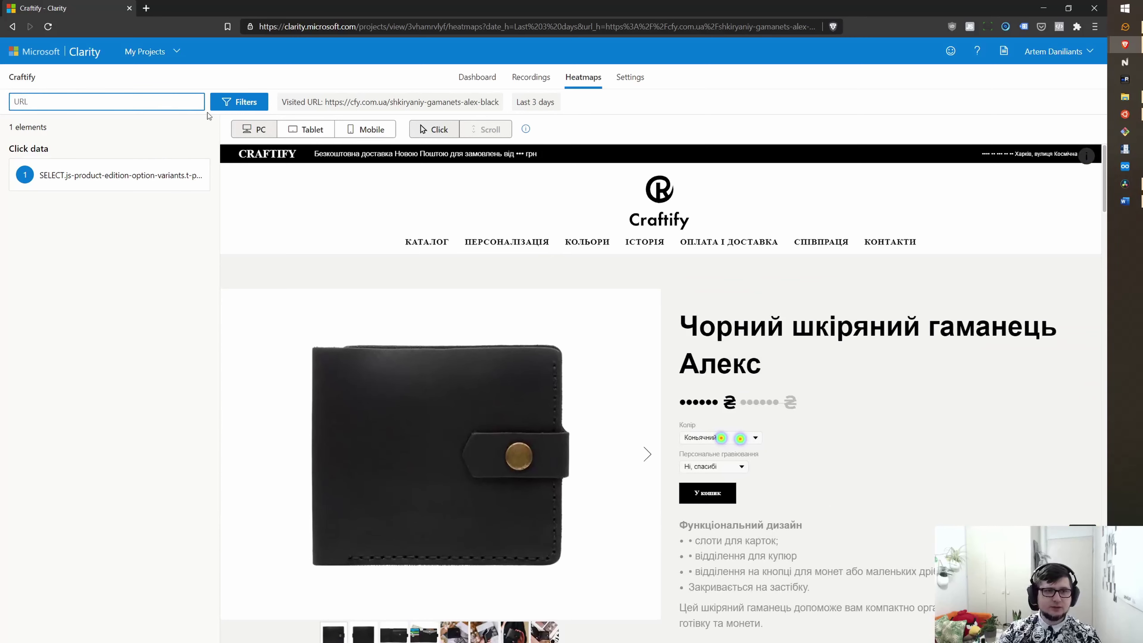
- Inspect the heatmap, confirming the Колір colour selector drew 2 clicks (100%)
scroll(311, 353, down, 3)
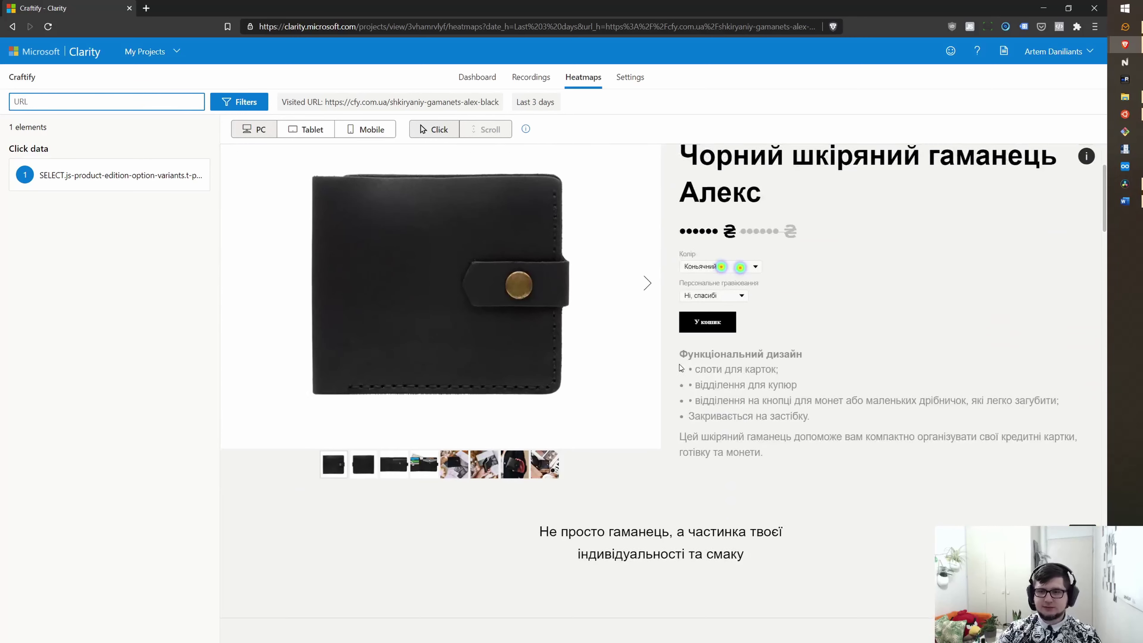
scroll(288, 202, up, 3)
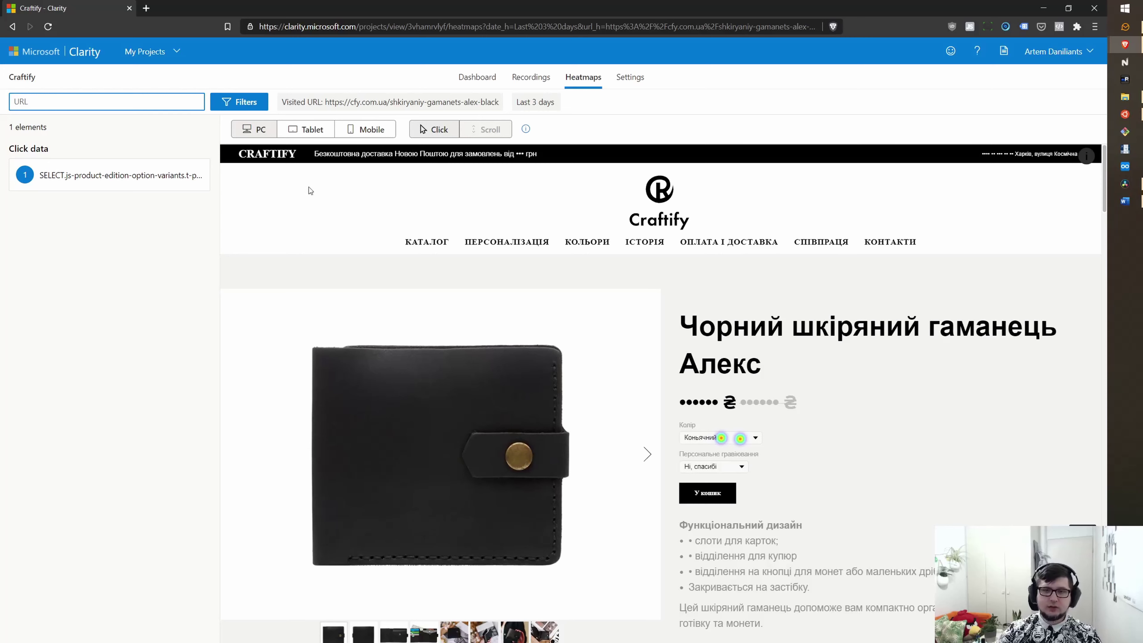
scroll(679, 312, down, 2)
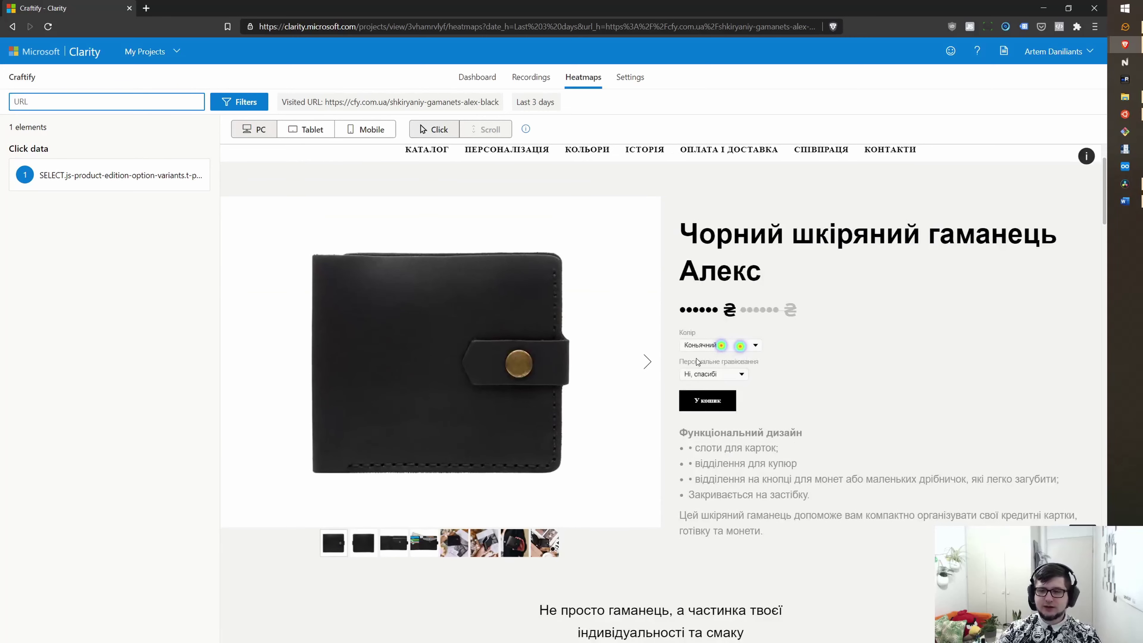
mouse_move(725, 352)
scroll(669, 288, up, 2)
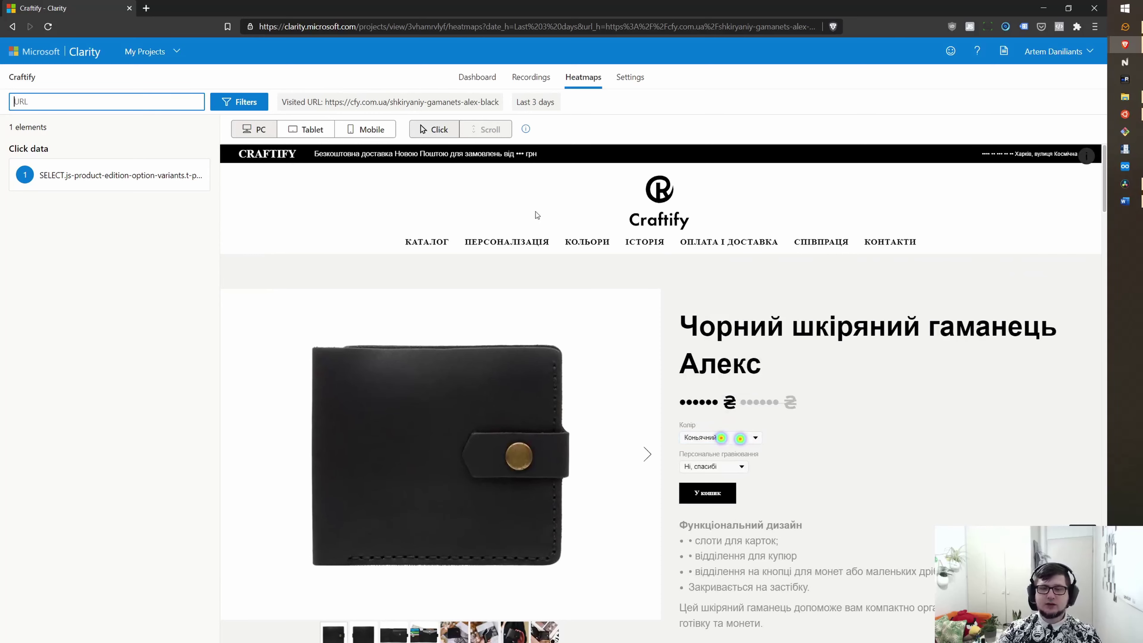
scroll(536, 212, down, 10)
scroll(604, 267, up, 10)
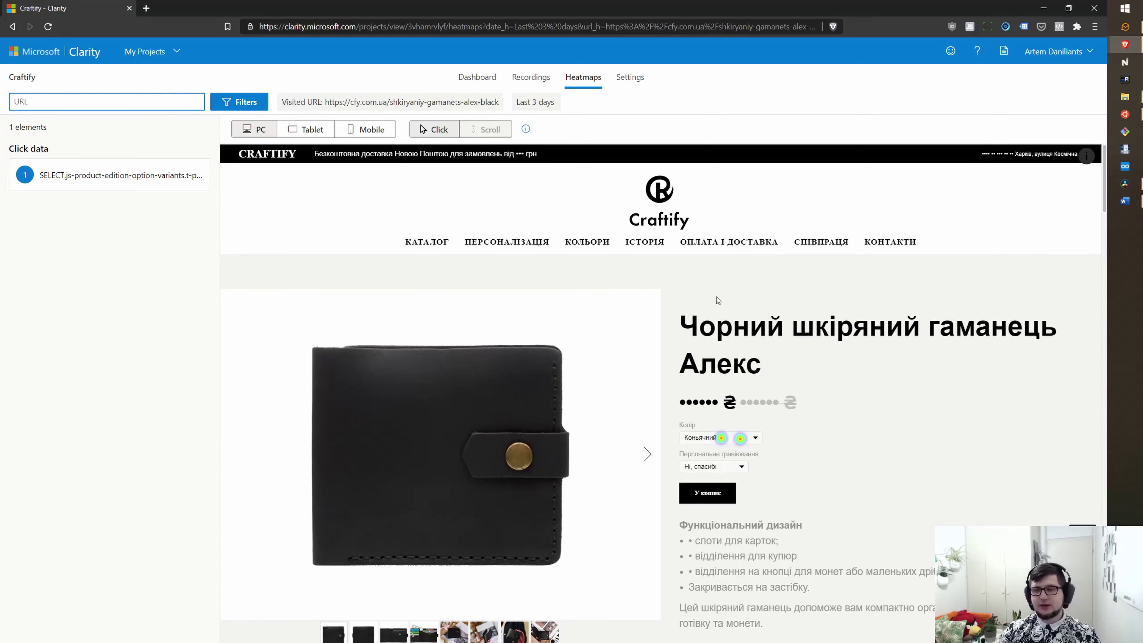
scroll(717, 311, down, 10)
scroll(713, 321, up, 9)
scroll(712, 326, up, 3)
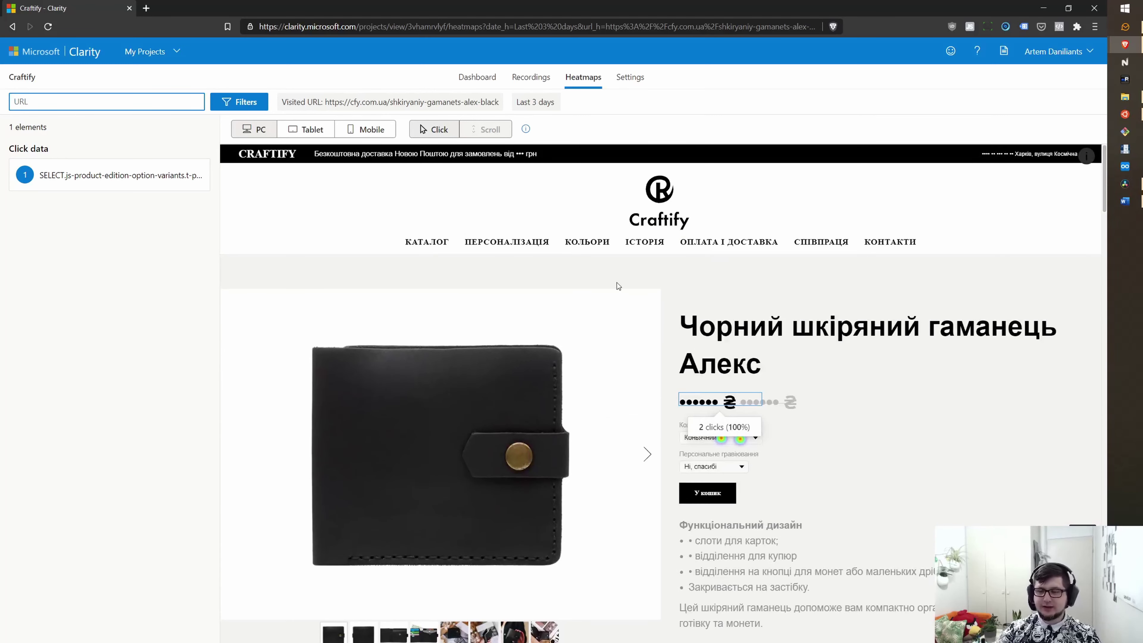
scroll(592, 289, down, 12)
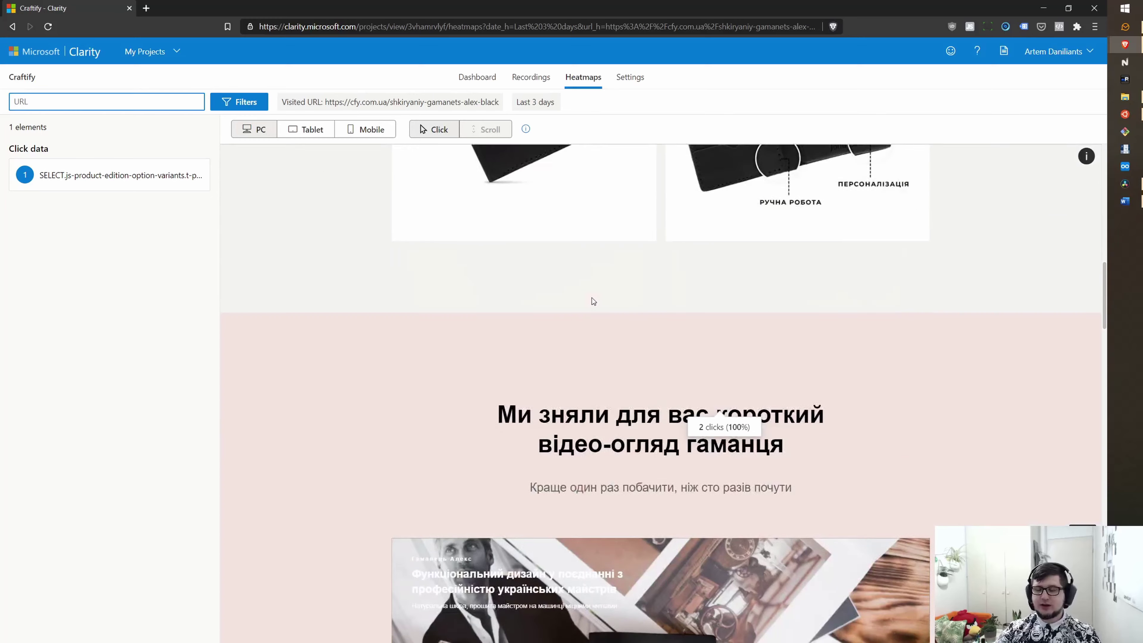
scroll(604, 315, up, 4)
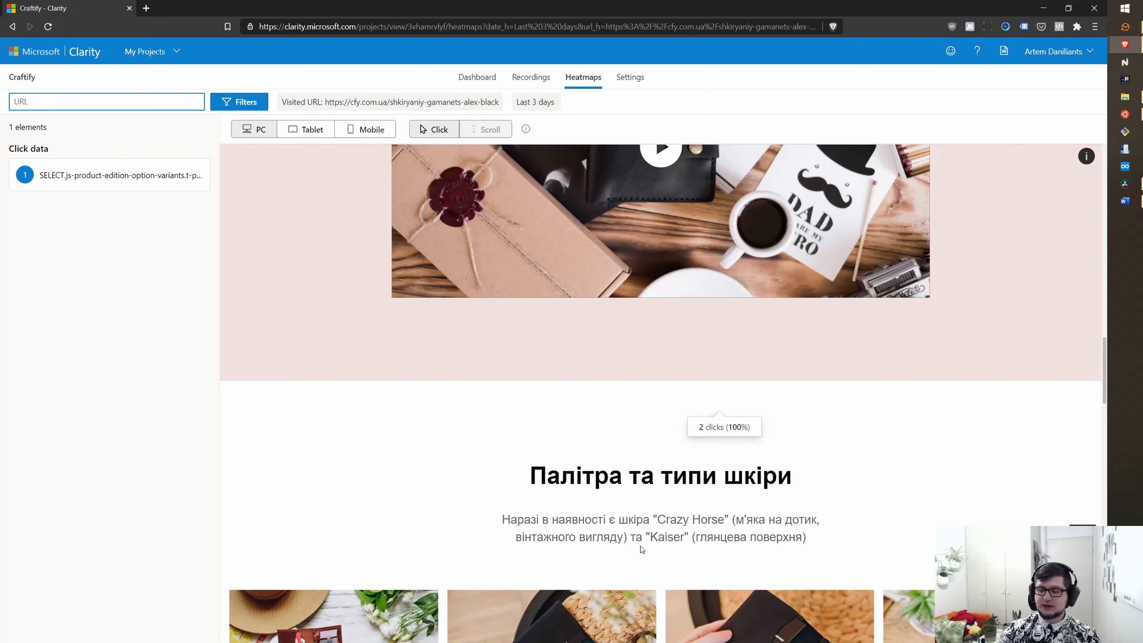
scroll(640, 527, up, 10)
scroll(635, 526, up, 10)
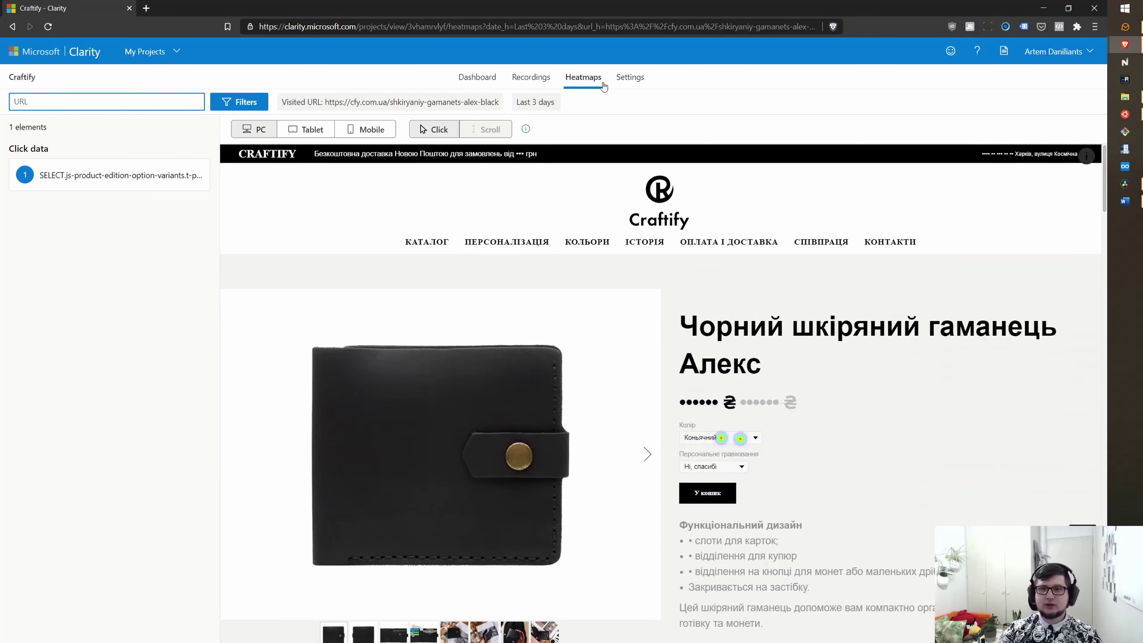
- Return to the Craftify dashboard with 367 sessions and 259 distinct users
click(481, 79)
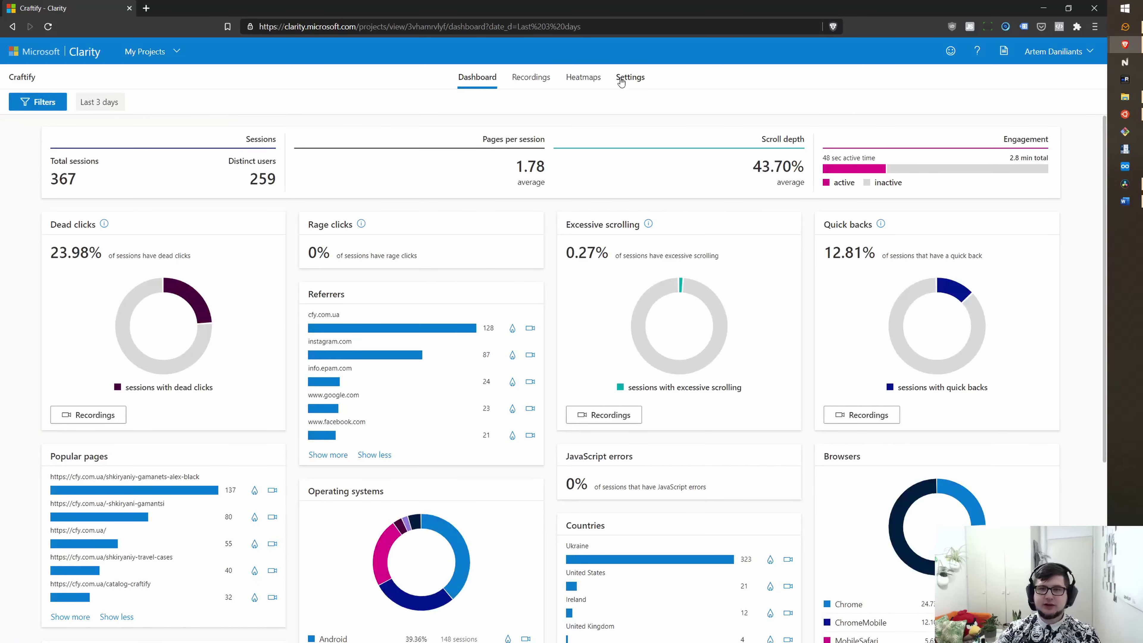